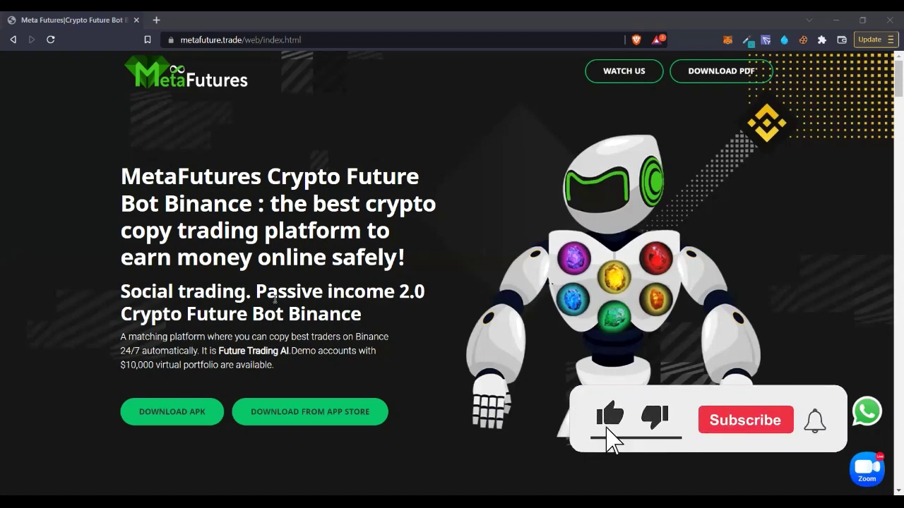
- Look through the MetaFutures homepage, covering the bot features, affiliate program and the BOT-Z, MetaFutures, MetaFX and MetaGames downloads
scroll(275, 302, "down", 2)
scroll(275, 297, "down", 8)
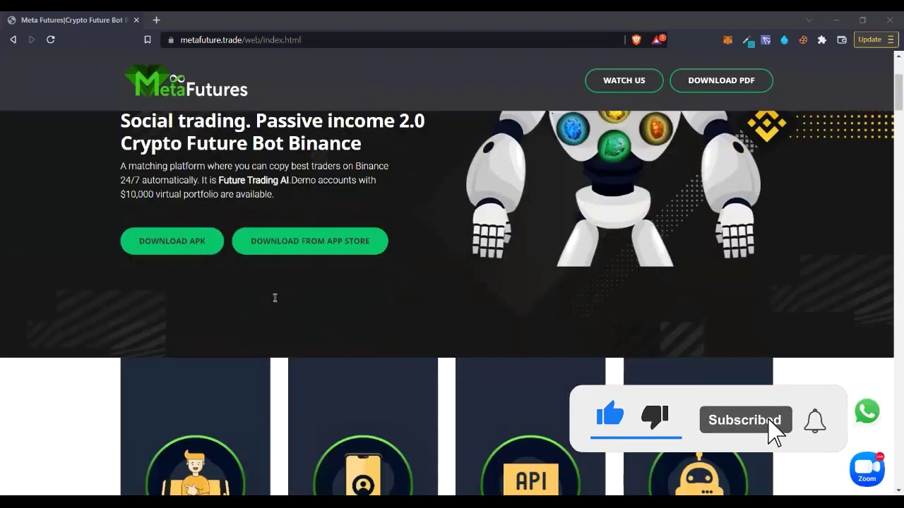
scroll(243, 257, "down", 9)
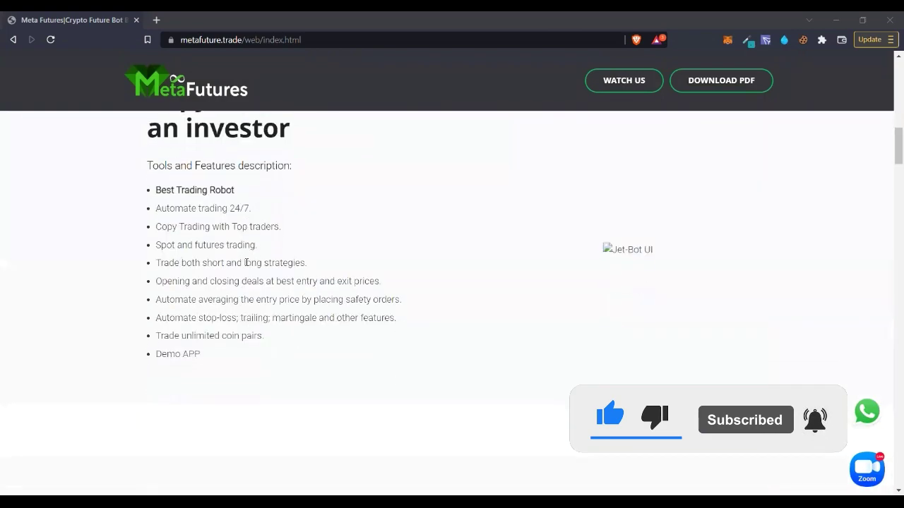
scroll(242, 257, "down", 8)
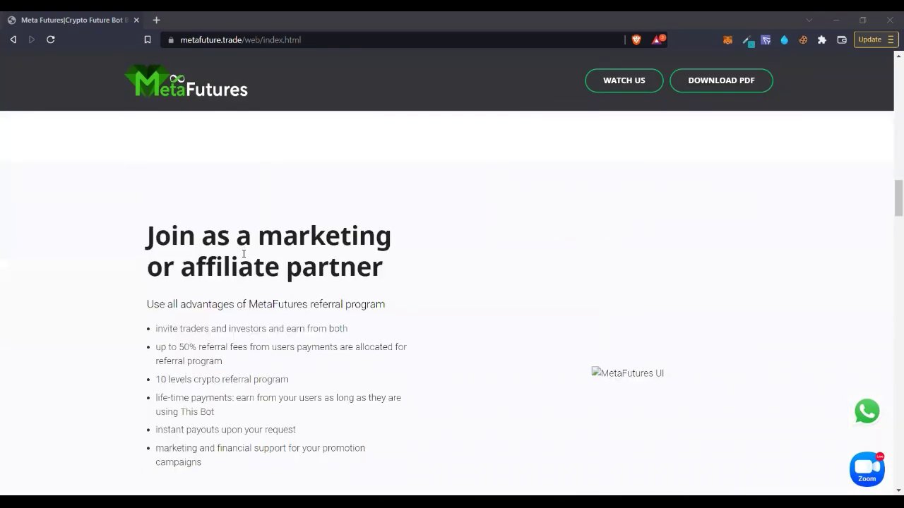
scroll(244, 259, "down", 5)
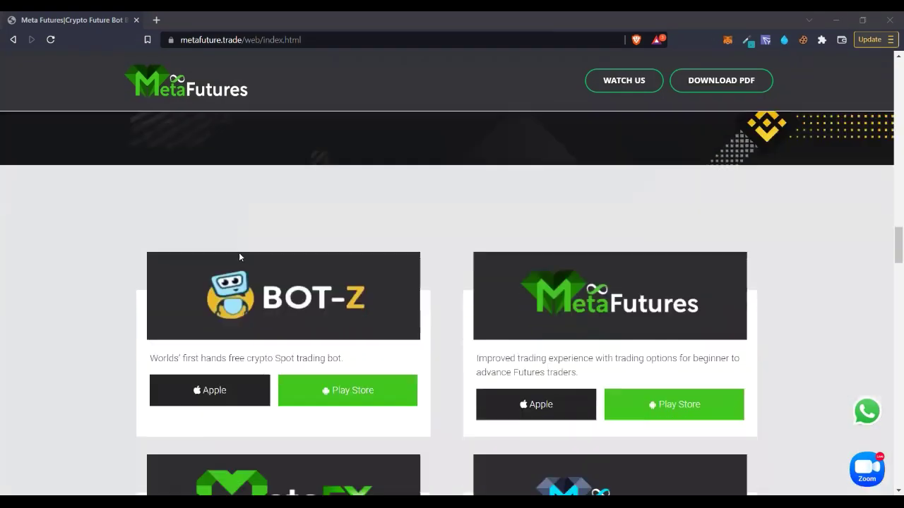
scroll(239, 257, "up", 2)
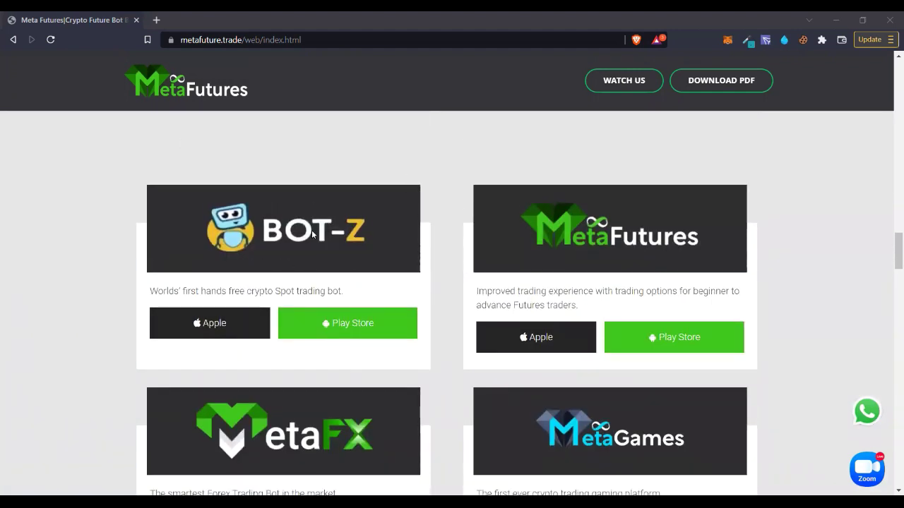
scroll(312, 288, "down", 1)
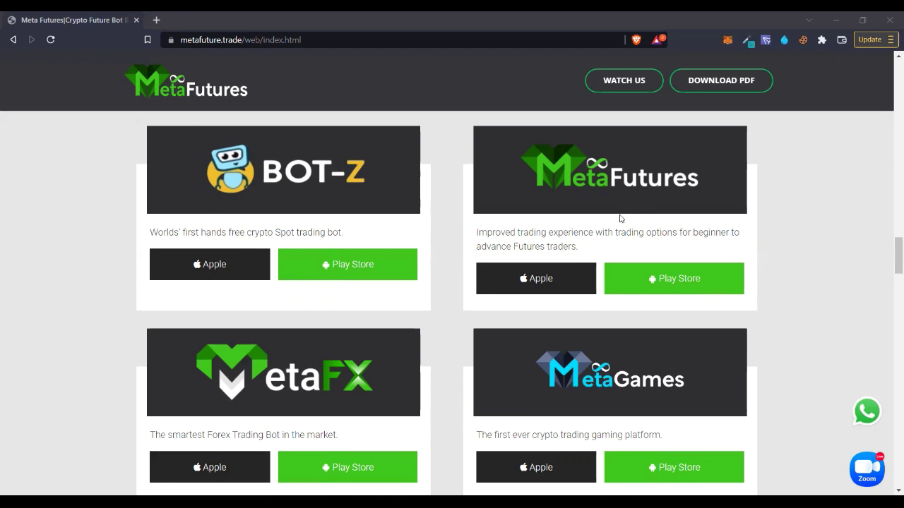
scroll(620, 218, "down", 1)
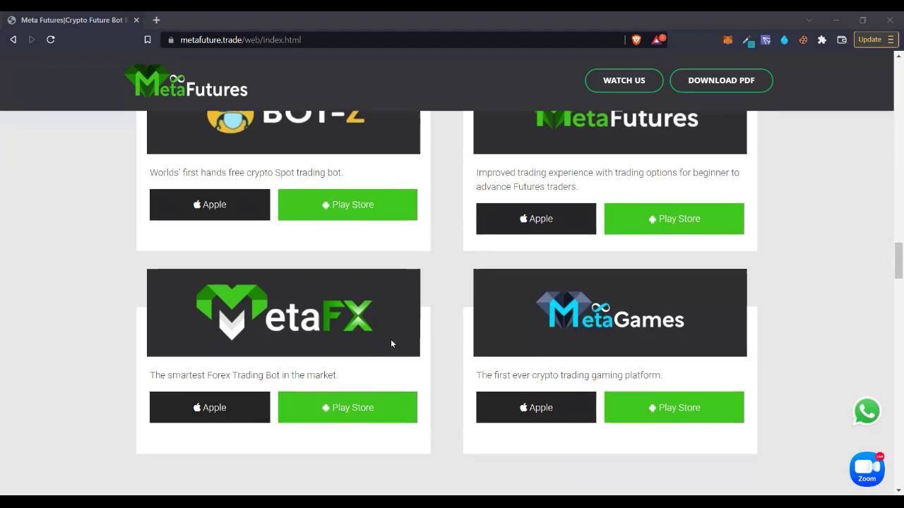
scroll(526, 361, "down", 1)
scroll(526, 361, "down", 1)
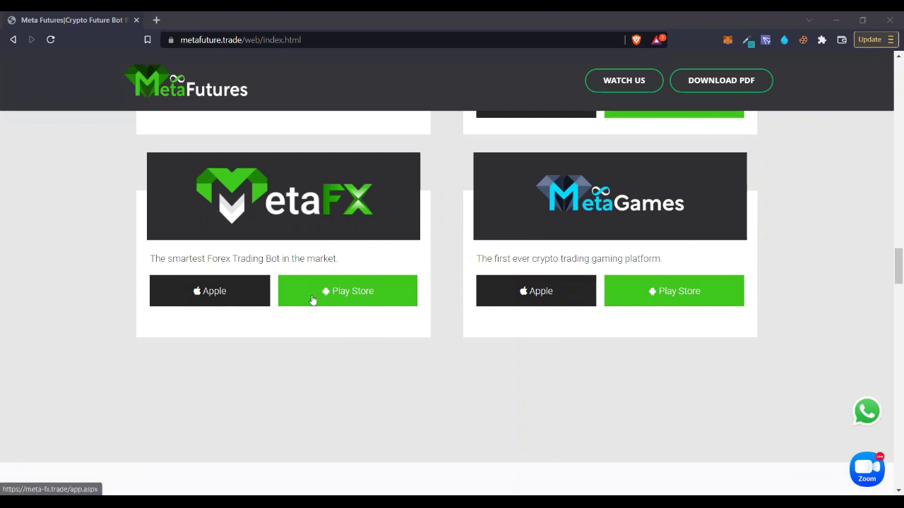
scroll(309, 282, "down", 2)
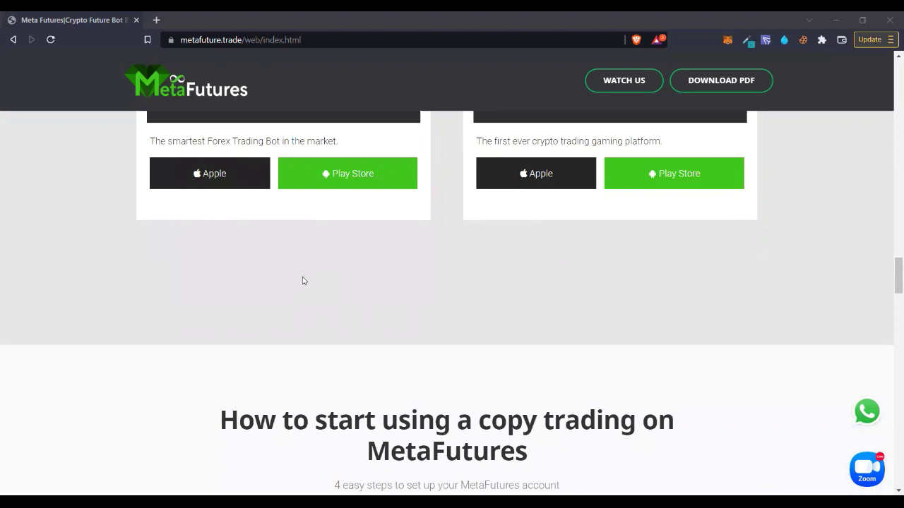
- Review the copy-trading setup steps and Binance broker section, and return to the homepage's introduction
scroll(311, 257, "down", 3)
scroll(306, 257, "down", 4)
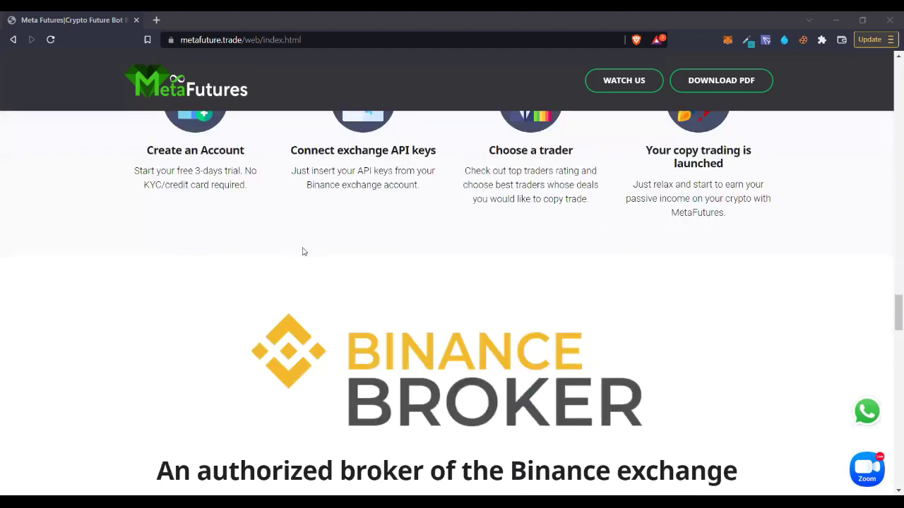
scroll(302, 252, "up", 15)
scroll(302, 252, "down", 15)
scroll(295, 259, "up", 10)
scroll(260, 263, "up", 10)
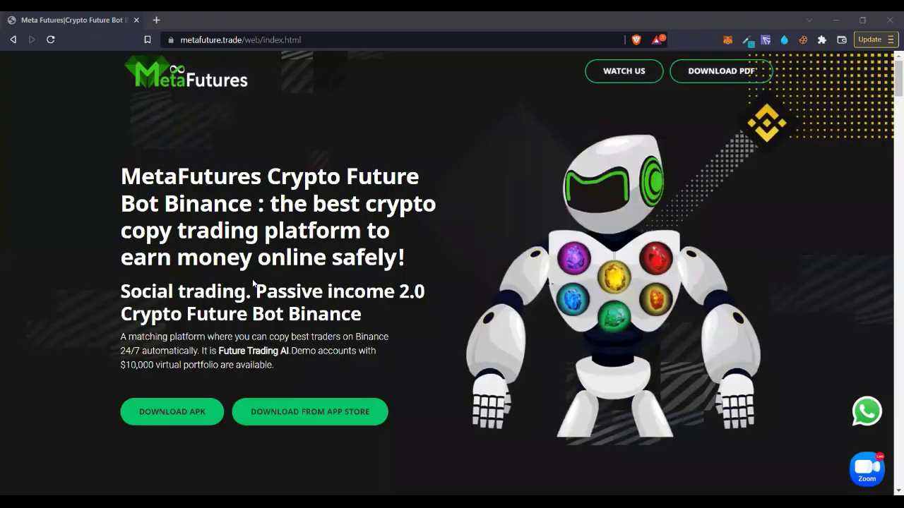
scroll(255, 297, "down", 6)
scroll(249, 309, "up", 6)
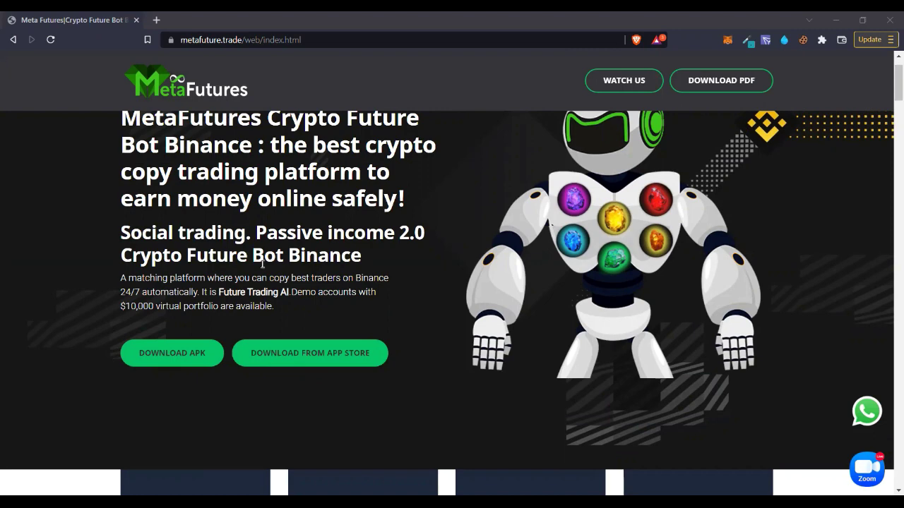
scroll(262, 263, "up", 1)
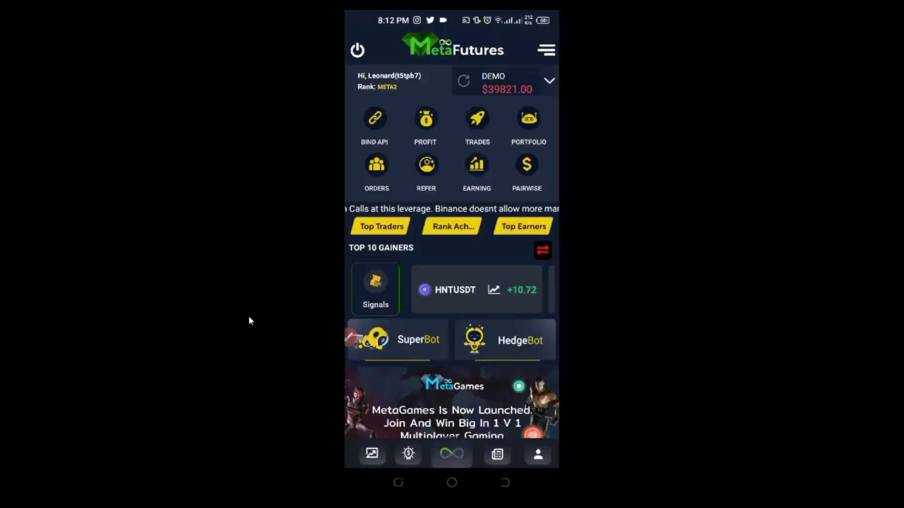
- Examine the MetaFutures mobile app's dashboard shortcuts, top gainers and bots, and the profile page's trade settings
scroll(522, 303, "down", 1)
scroll(522, 303, "down", 1)
scroll(452, 282, "up", 2)
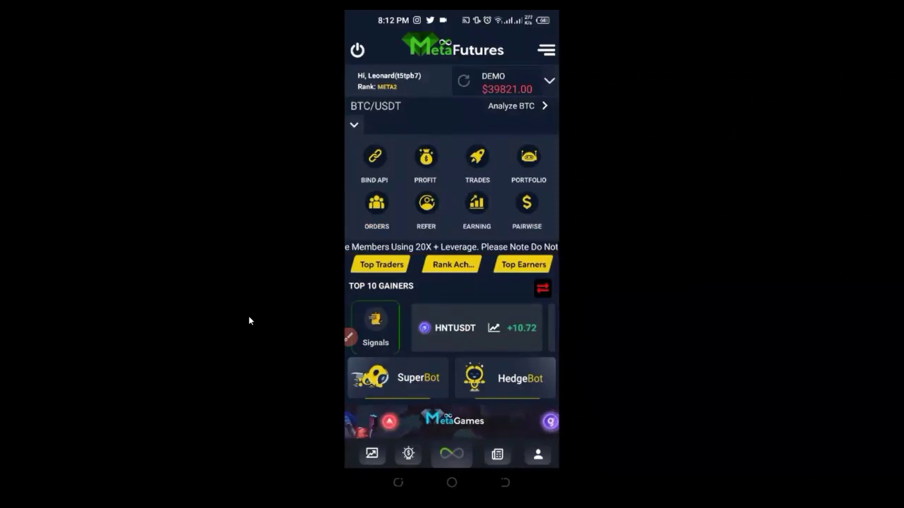
scroll(452, 283, "down", 1)
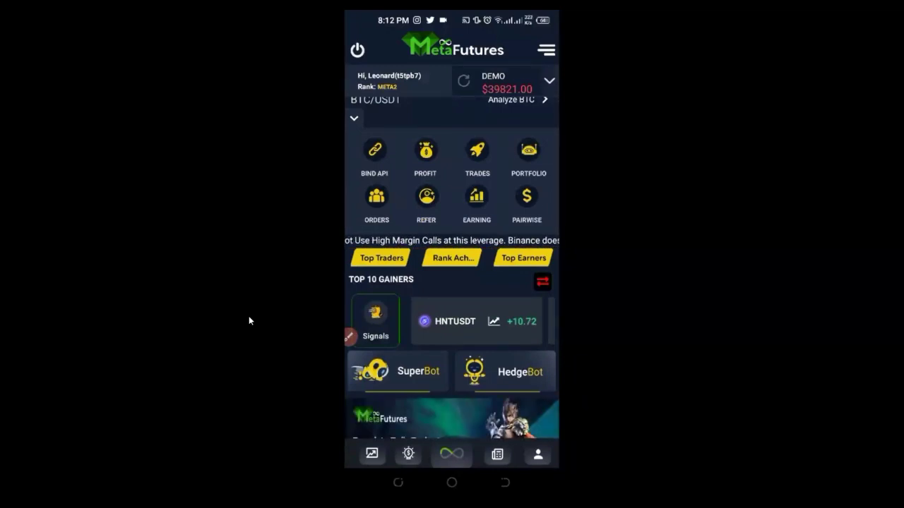
scroll(452, 268, "up", 1)
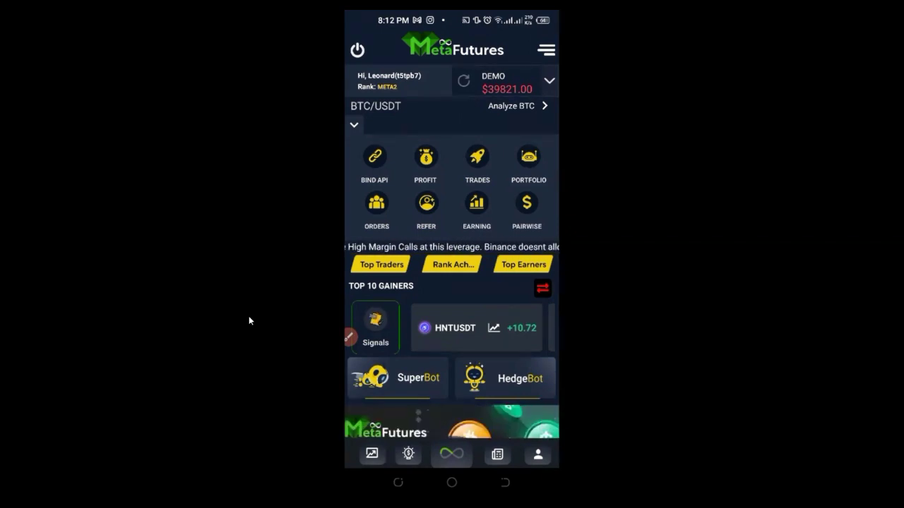
scroll(452, 268, "down", 1)
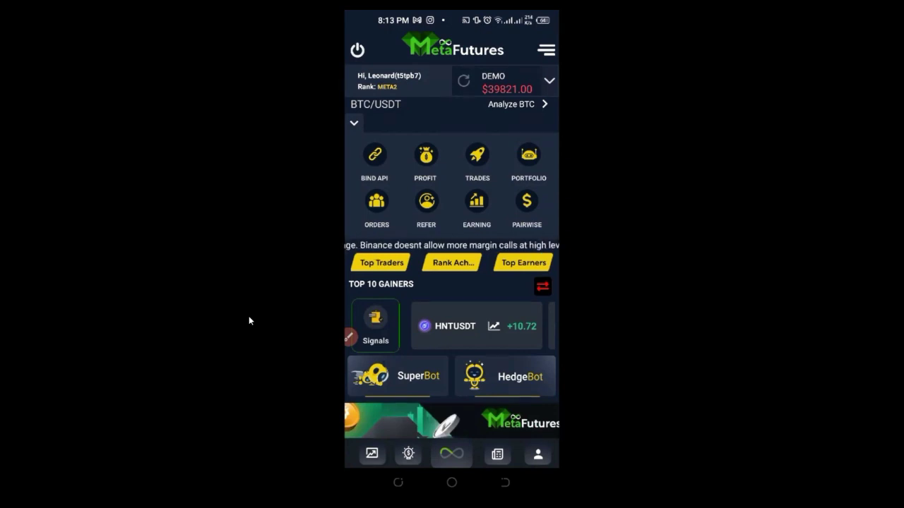
left_click_drag(498, 292, 516, 226)
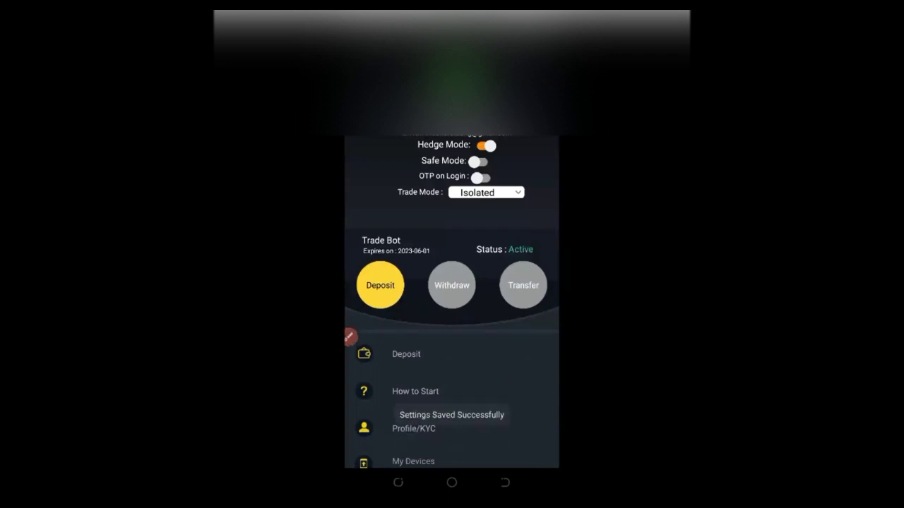
left_click_drag(539, 342, 539, 382)
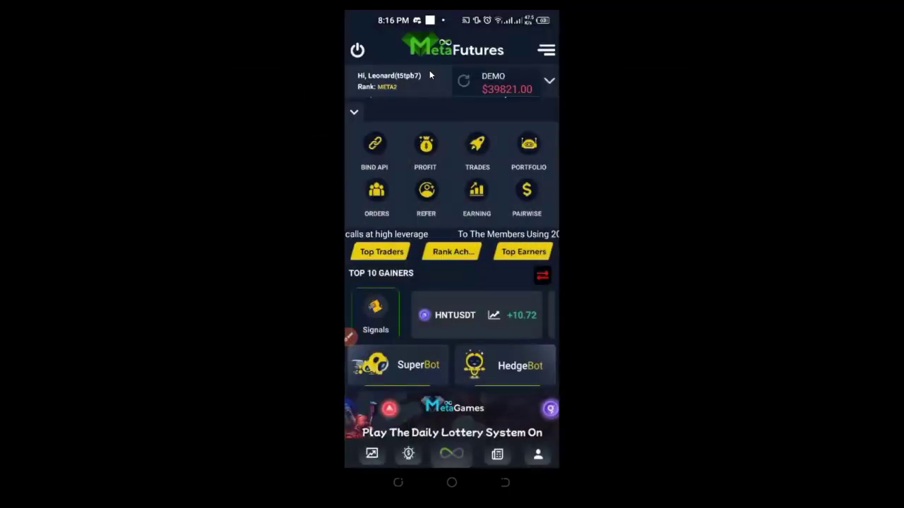
- Circle the Bind API shortcut on the dashboard with the screen-drawing overlay, and erase the marking
left_click_drag(349, 336, 480, 436)
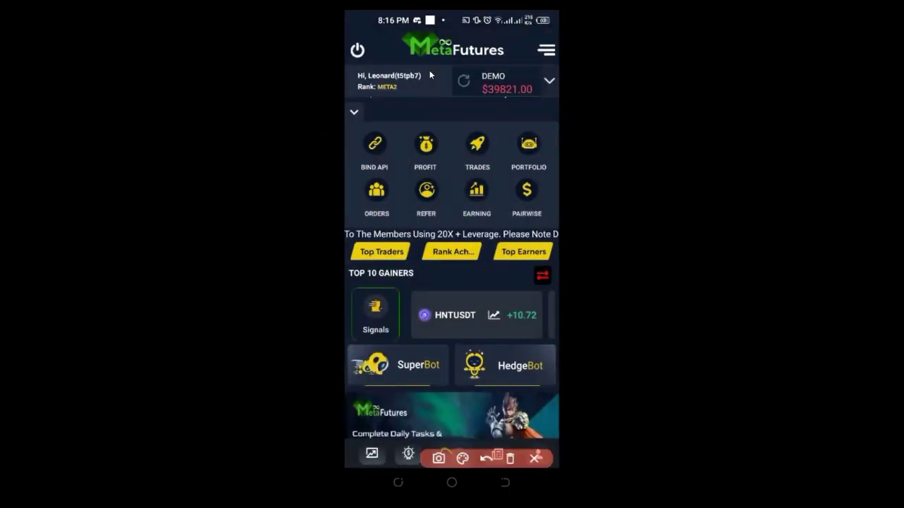
mouse_move(385, 173)
left_mouse_down()
mouse_move(402, 157)
mouse_move(355, 147)
mouse_move(395, 169)
left_mouse_up()
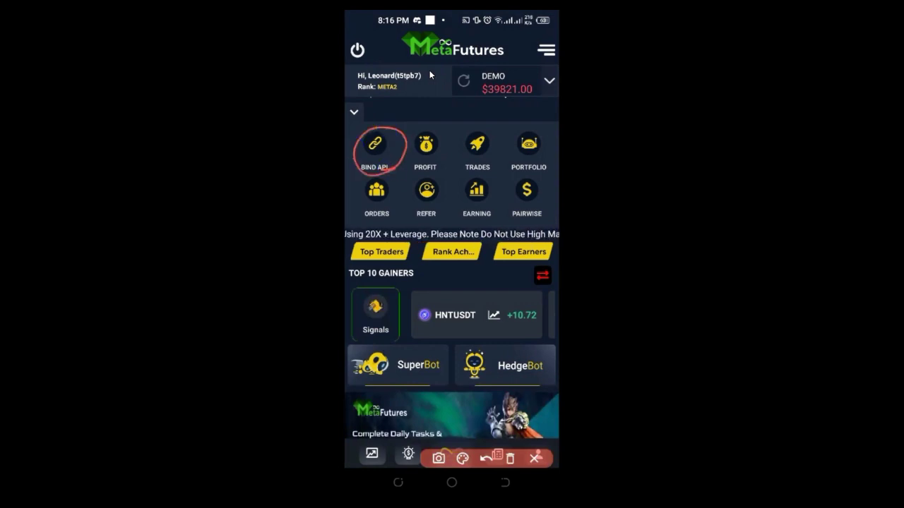
left_click(510, 459)
left_click(535, 458)
- Open the API binding page, mark the Binance and Bybit exchanges with check marks, and erase the markings
left_click(374, 144)
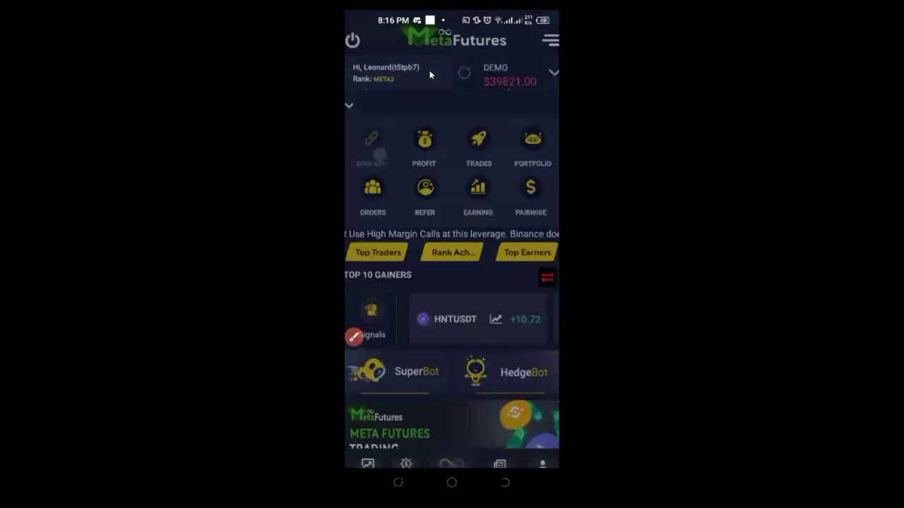
left_click(354, 337)
left_click_drag(418, 229, 463, 189)
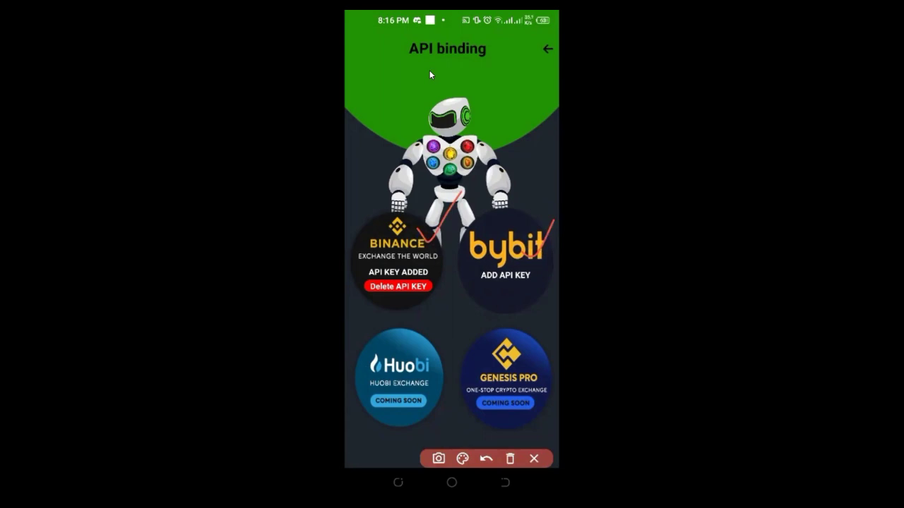
left_click(510, 459)
left_click(534, 458)
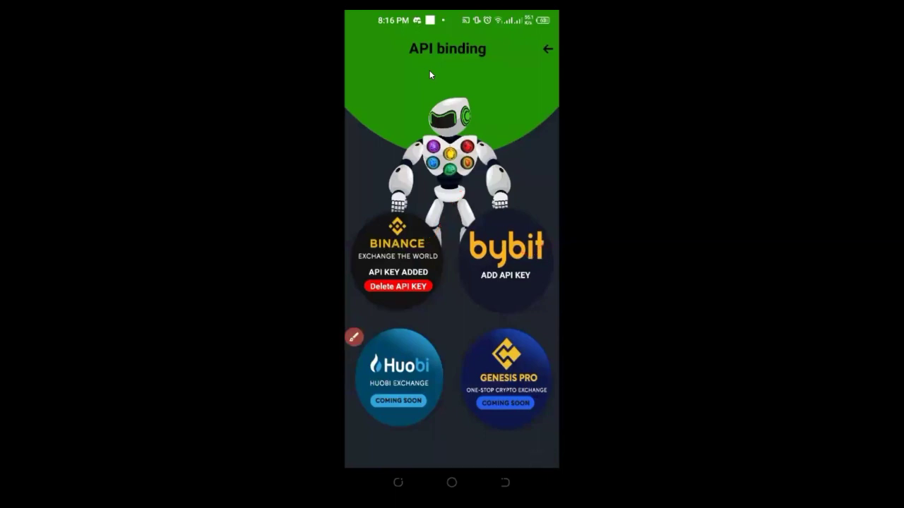
- Return to the app's dashboard and view the area below the shortcuts, down to the positions and trades summary
right_click(430, 75)
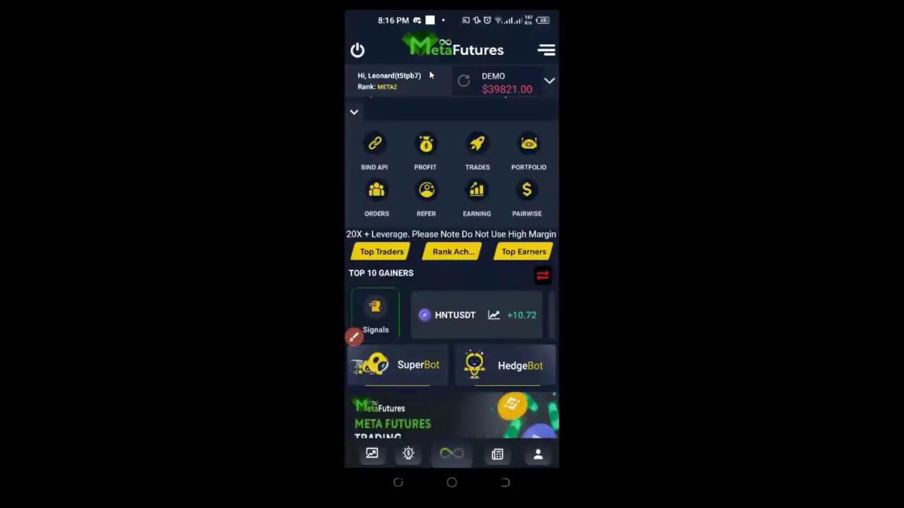
scroll(430, 75, "down", 1)
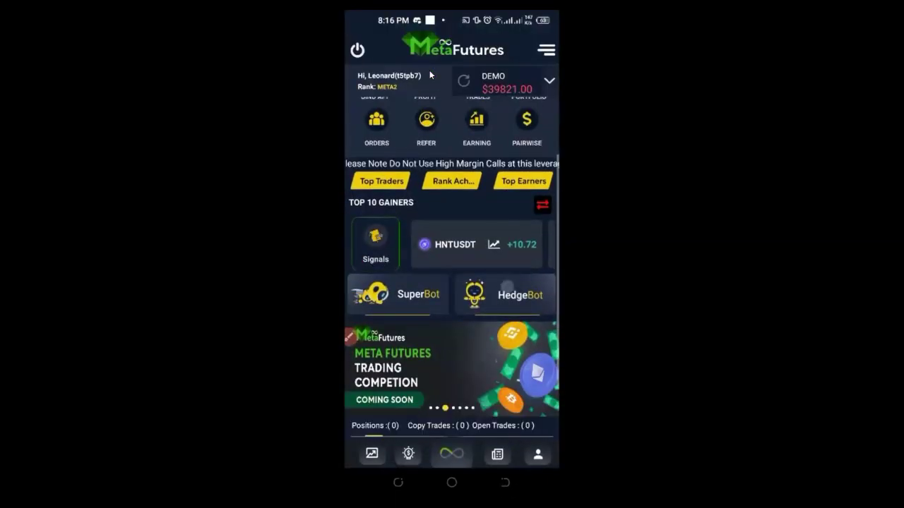